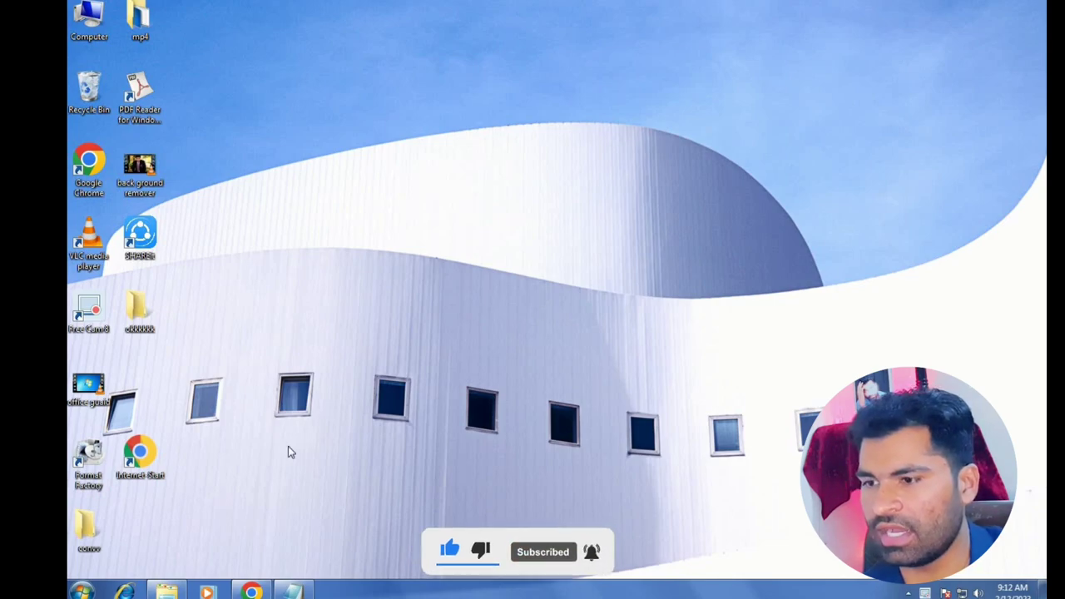
- Switch to Chrome, search Google for "sdi.tool.org" and open the Snappy Driver Installer website from the results
left_click(258, 591)
left_click(527, 225)
type("sdi")
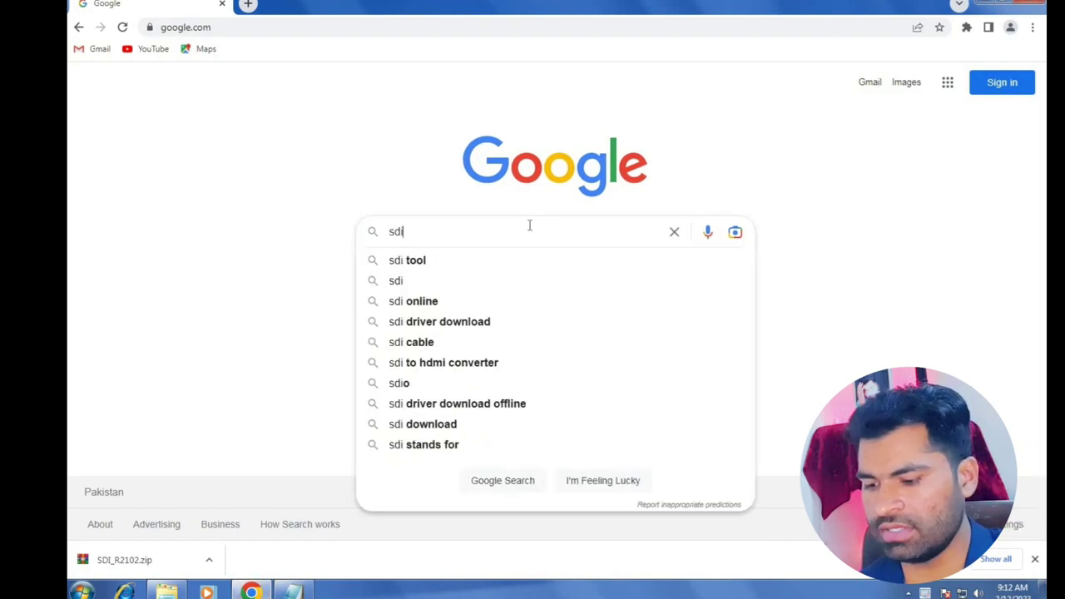
type(".tool")
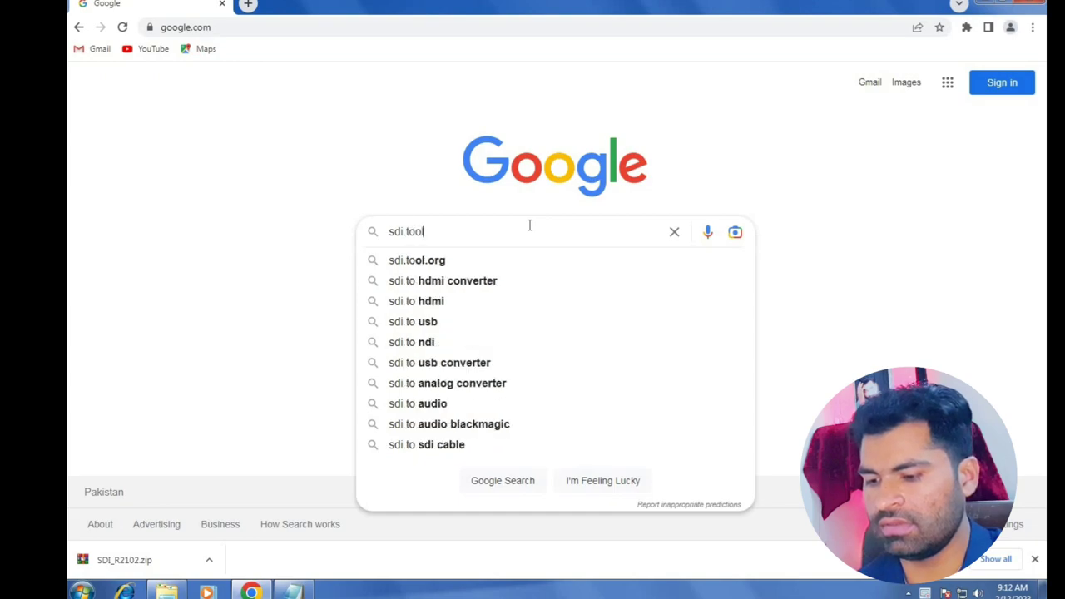
type(".org")
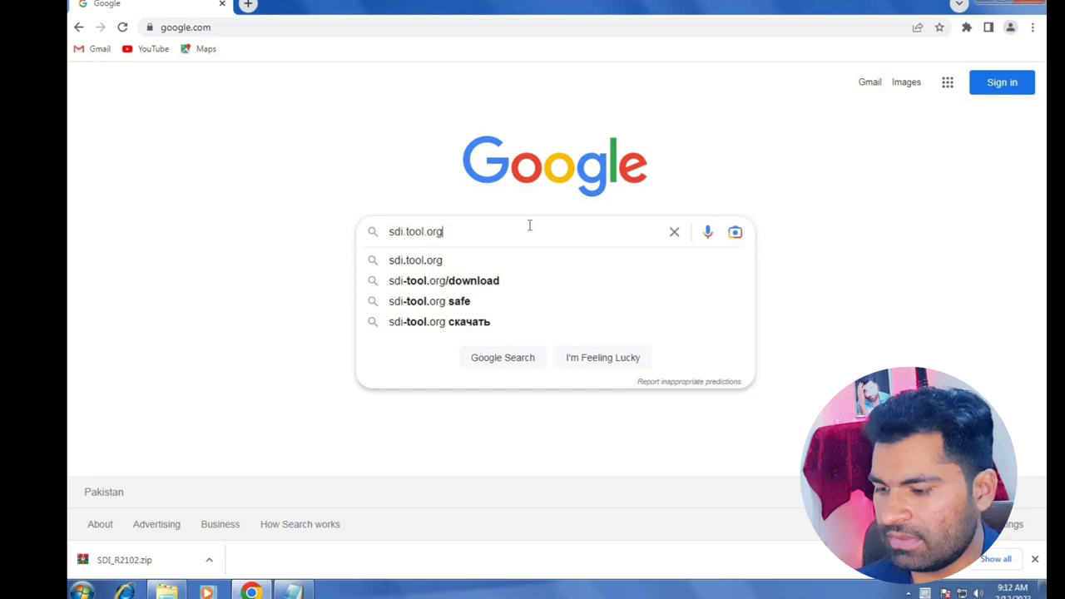
key("Return")
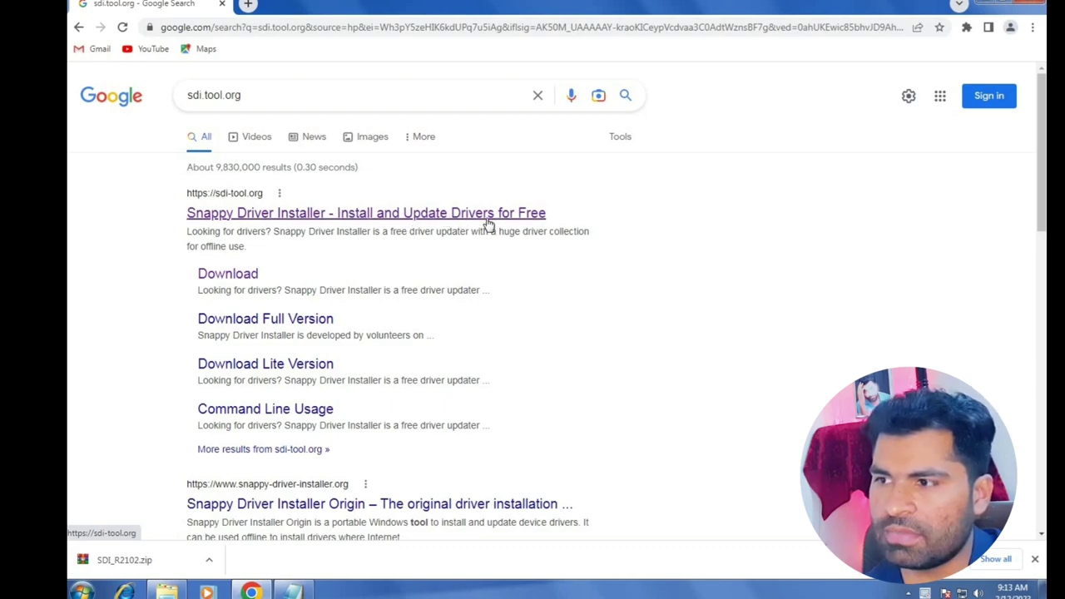
left_click(423, 219)
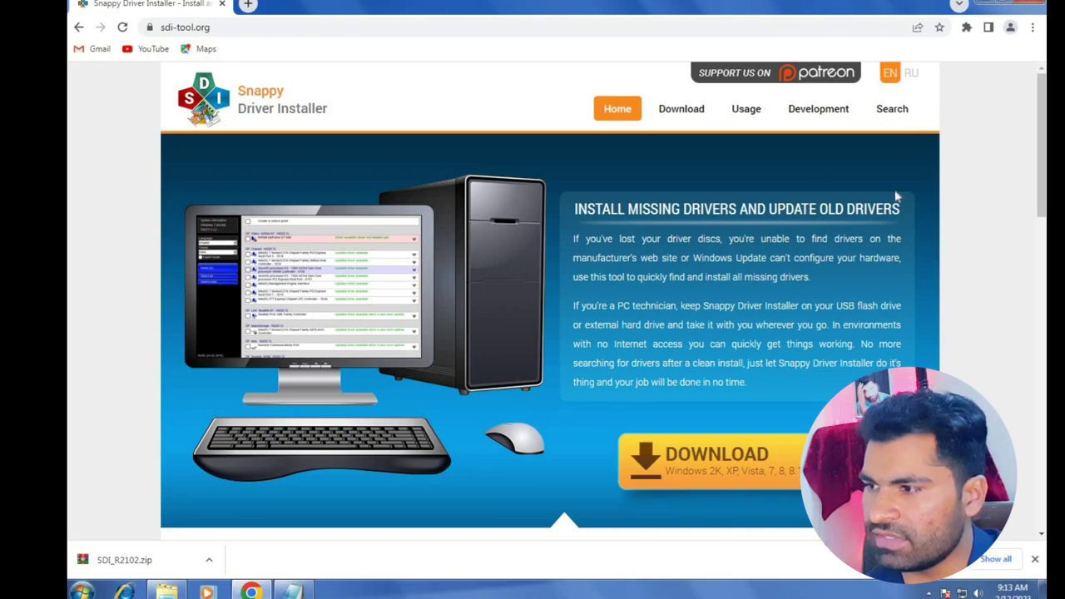
- Switch the website's language to Russian, dismiss the translation offer and switch back to English
left_click(913, 75)
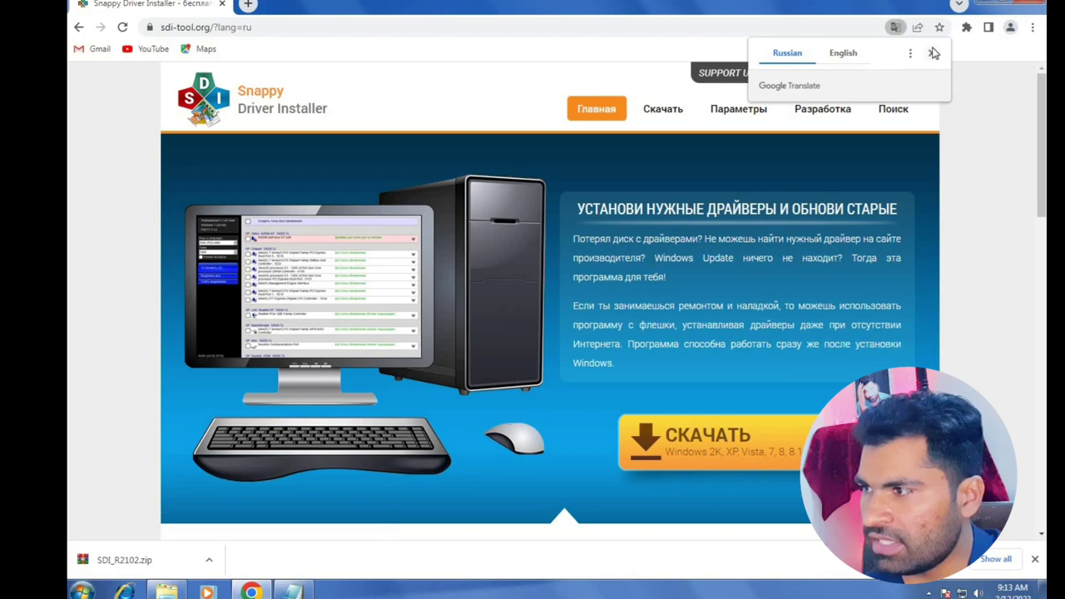
left_click(933, 55)
left_click(896, 76)
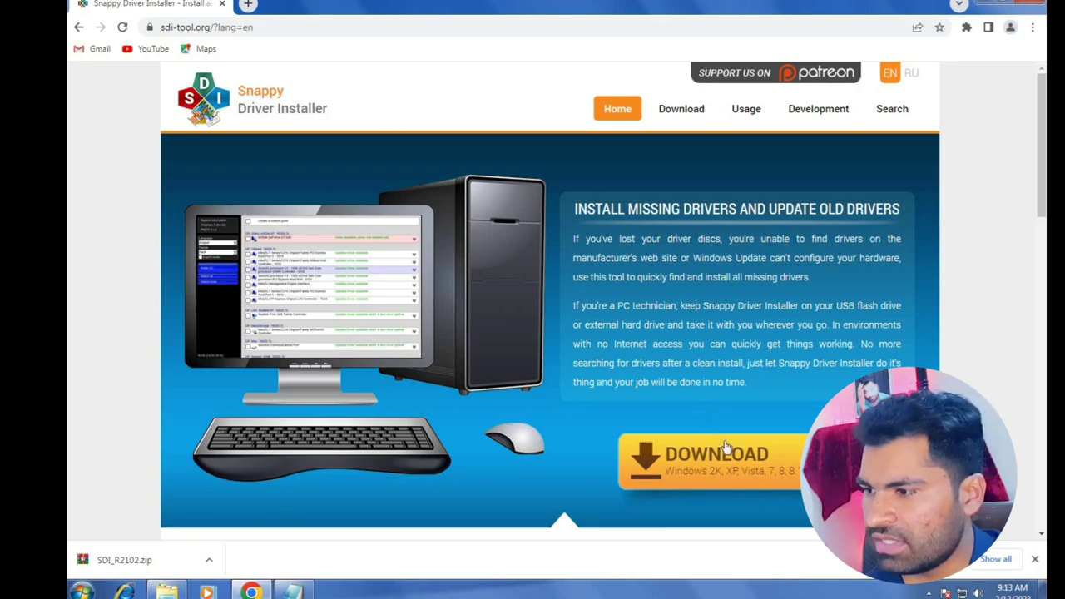
- Open the site's download page, expand the old versions of DriverPack Online and download version R2102
left_click(727, 471)
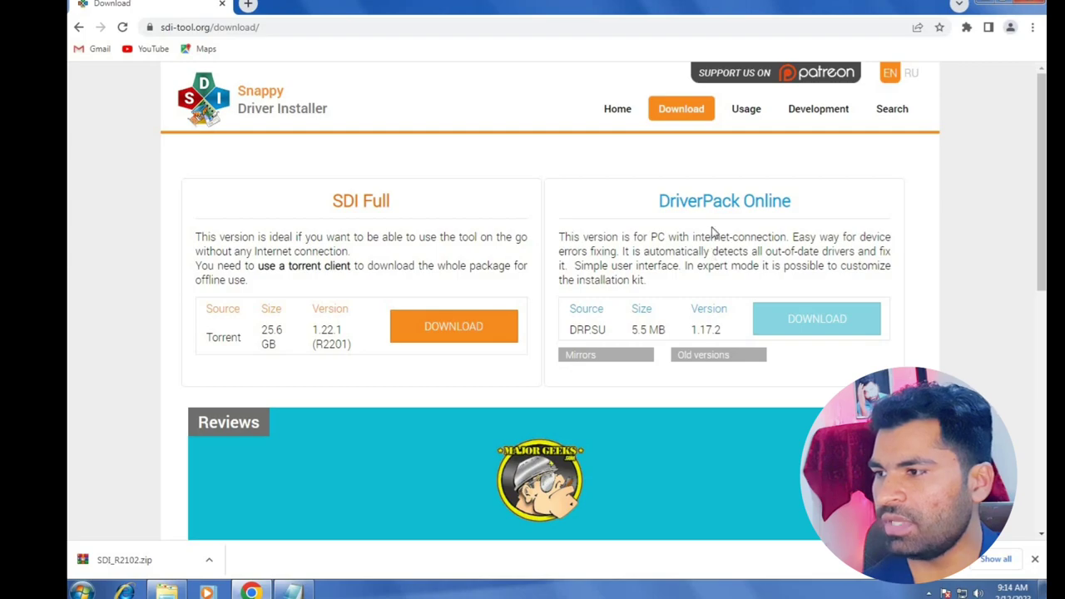
left_click(728, 360)
scroll(729, 359, "down", 2)
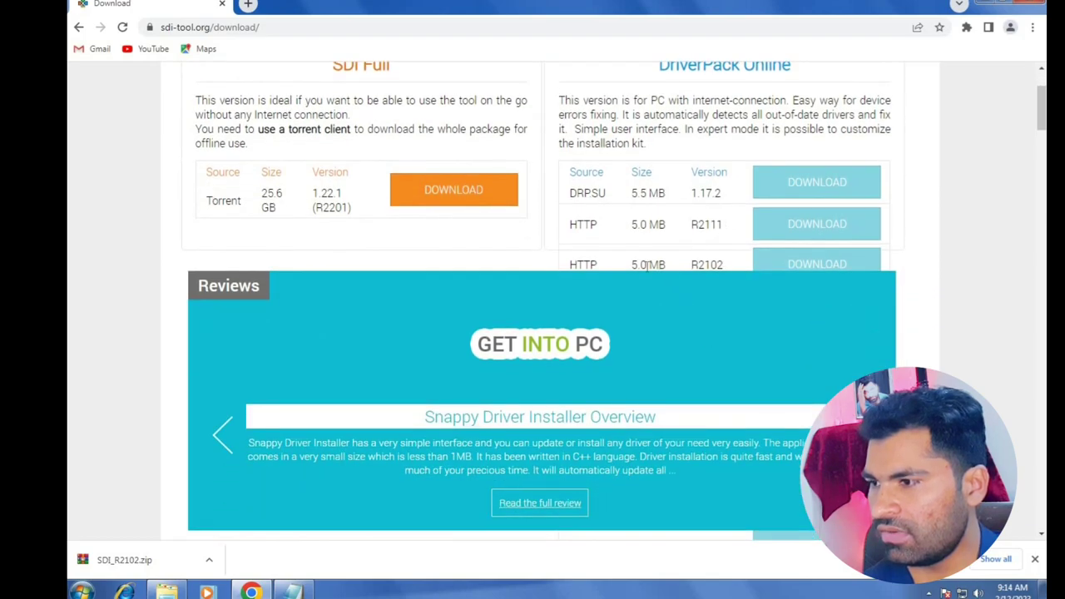
left_click(808, 265)
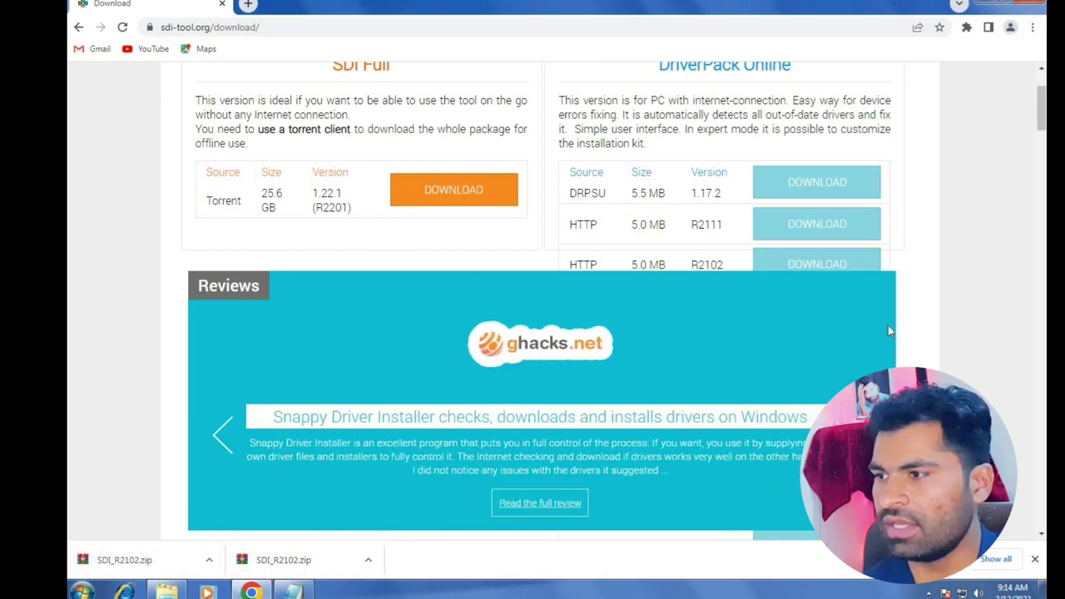
scroll(812, 305, "up", 1)
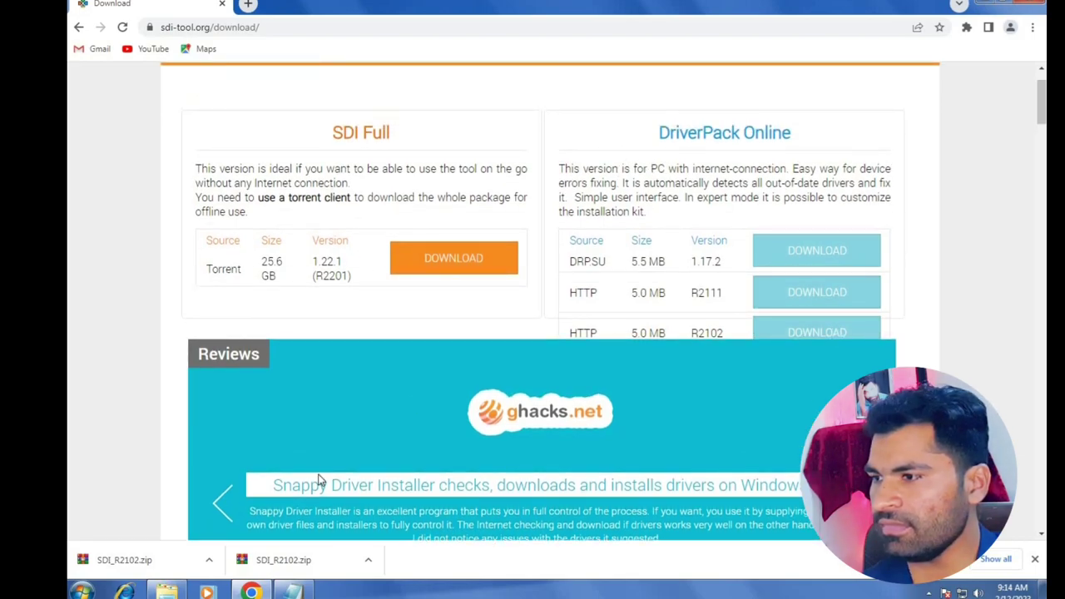
- Switch to Windows Explorer, show the Downloads folder, refresh it and locate the SDI_R2102 archive
left_click(169, 592)
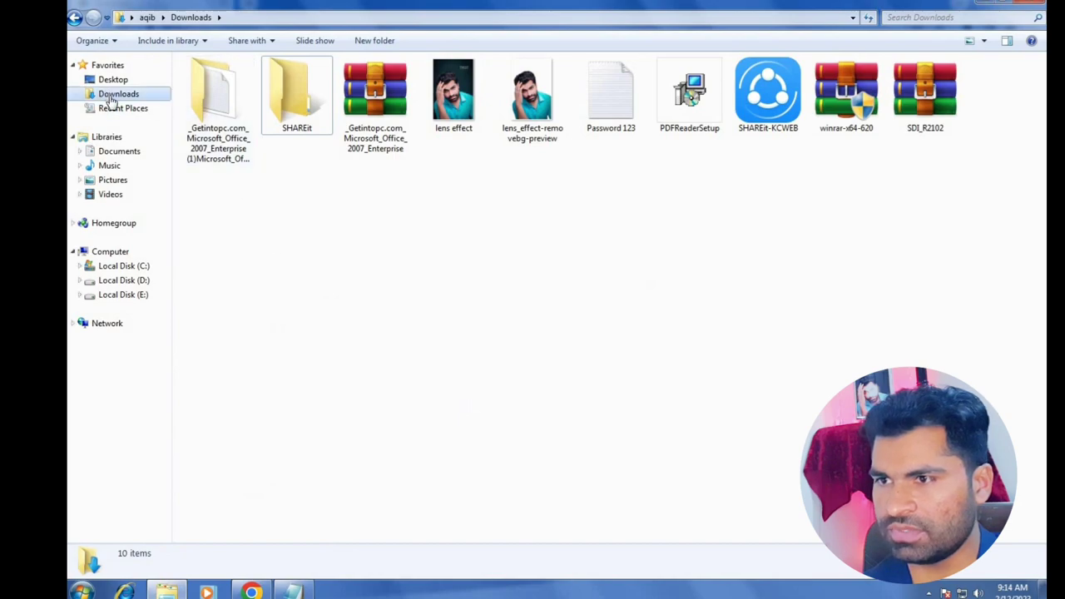
right_click(732, 269)
left_click(772, 310)
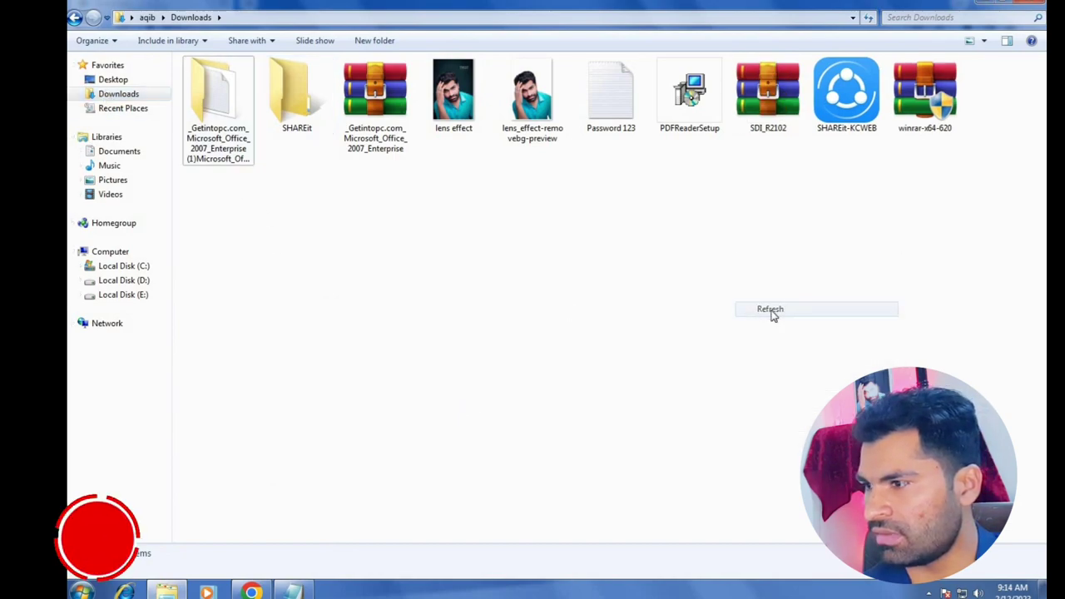
left_click(761, 135)
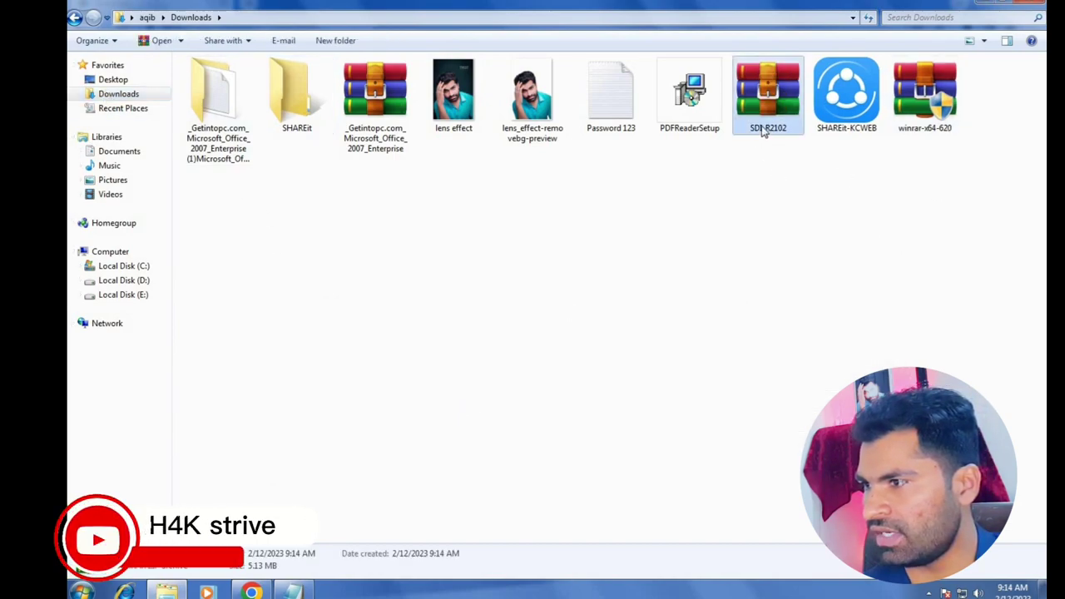
right_click(752, 153)
left_click(707, 268)
- Create a new folder named 1122 in the Downloads folder
right_click(755, 254)
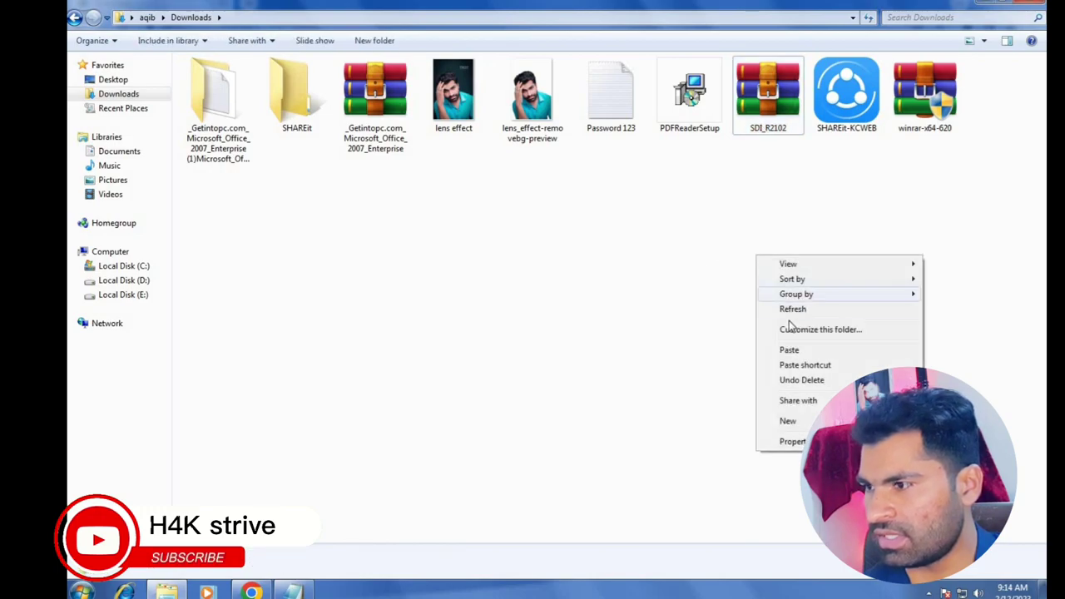
mouse_move(787, 420)
left_click(620, 223)
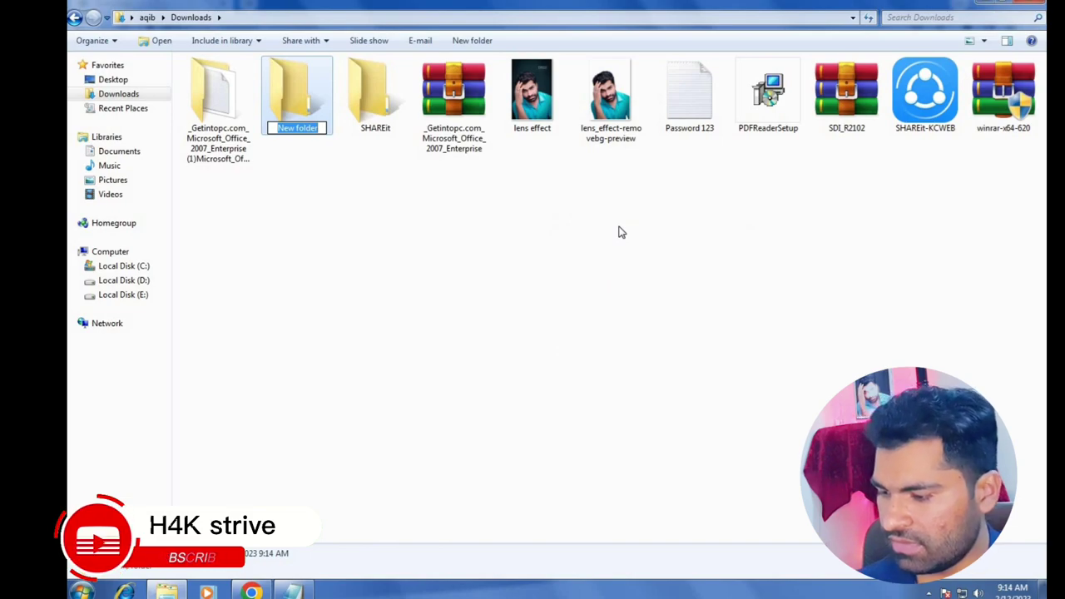
type("1122")
key("Return")
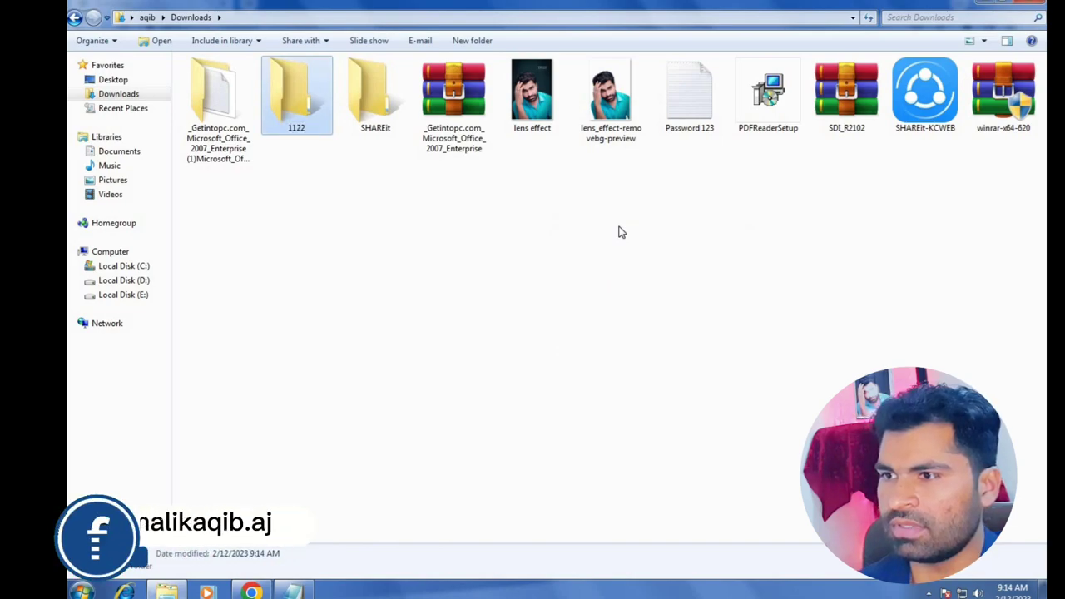
- Move the SDI_R2102 archive into the 1122 folder and refresh the folder
left_click(849, 114)
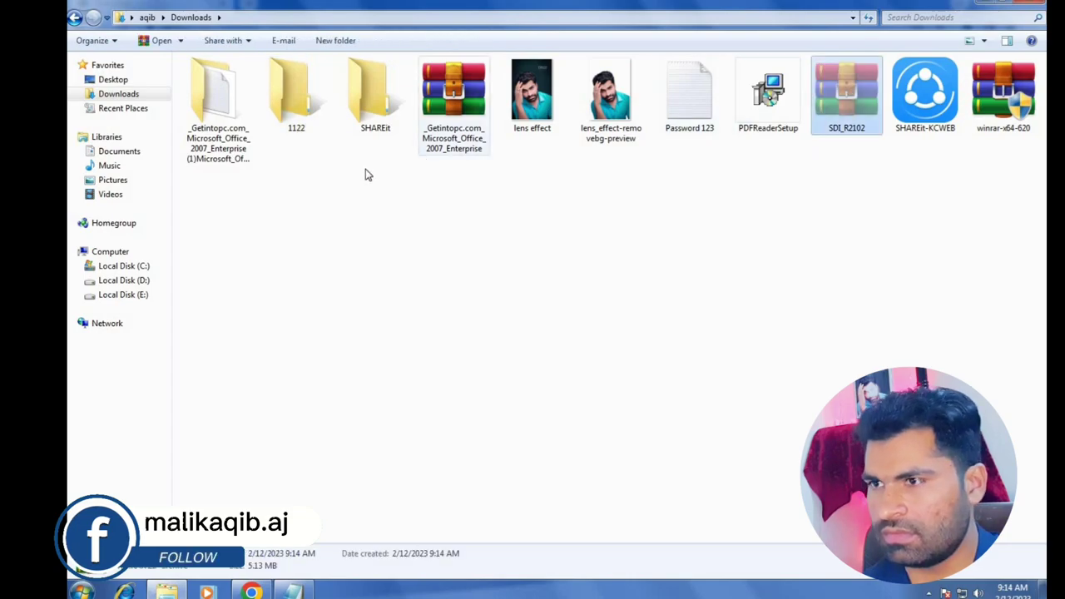
double_click(292, 121)
key("ctrl+v")
right_click(439, 198)
left_click(468, 248)
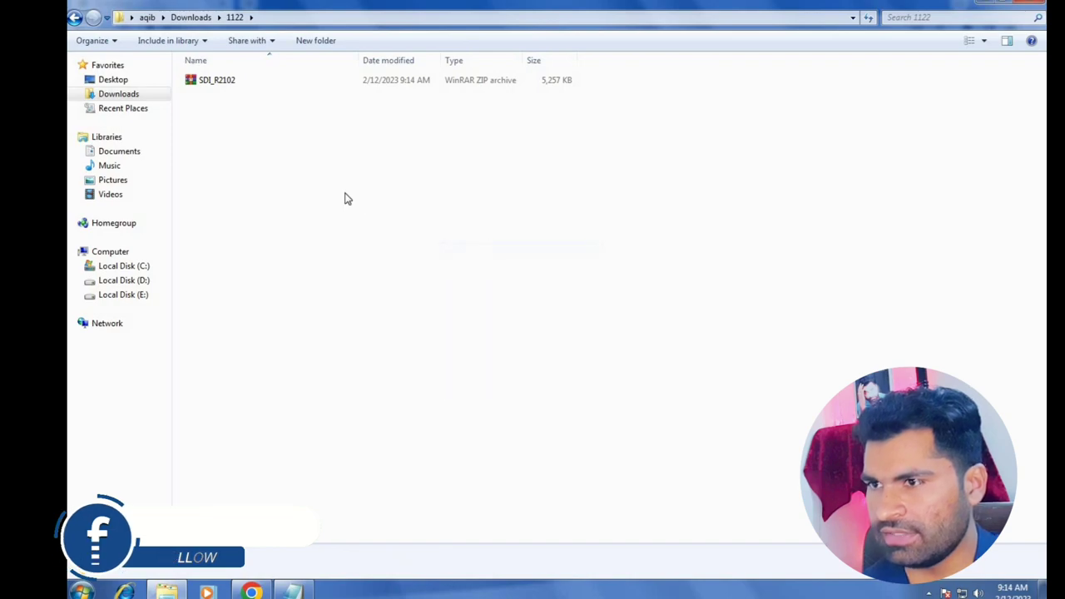
right_click(332, 180)
left_click(397, 235)
right_click(603, 183)
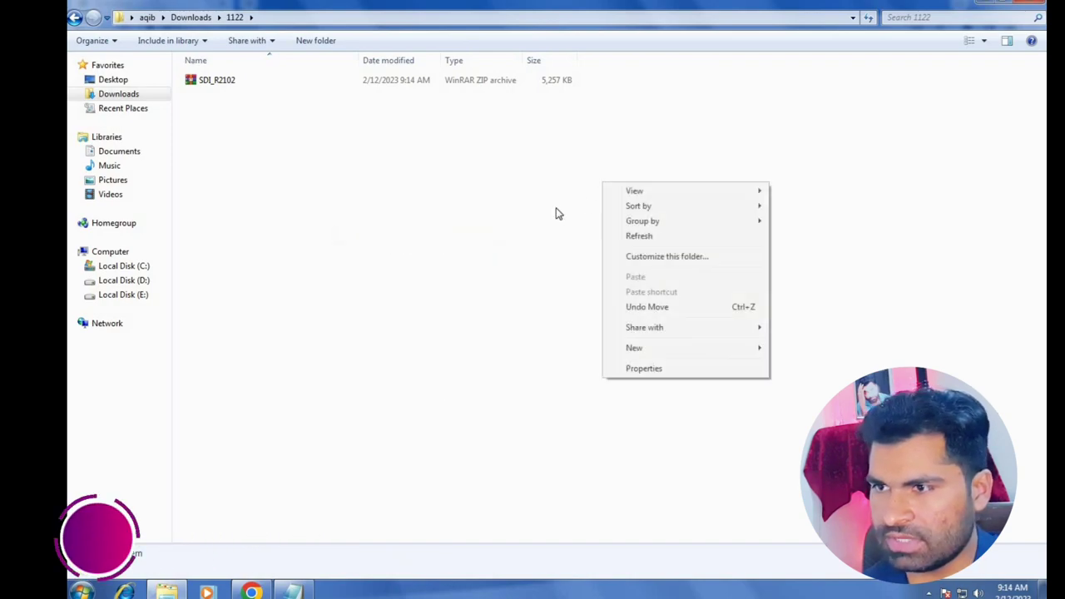
- Extract the SDI_R2102 archive into its own SDI_R2102 subfolder with WinRAR
left_click(256, 80)
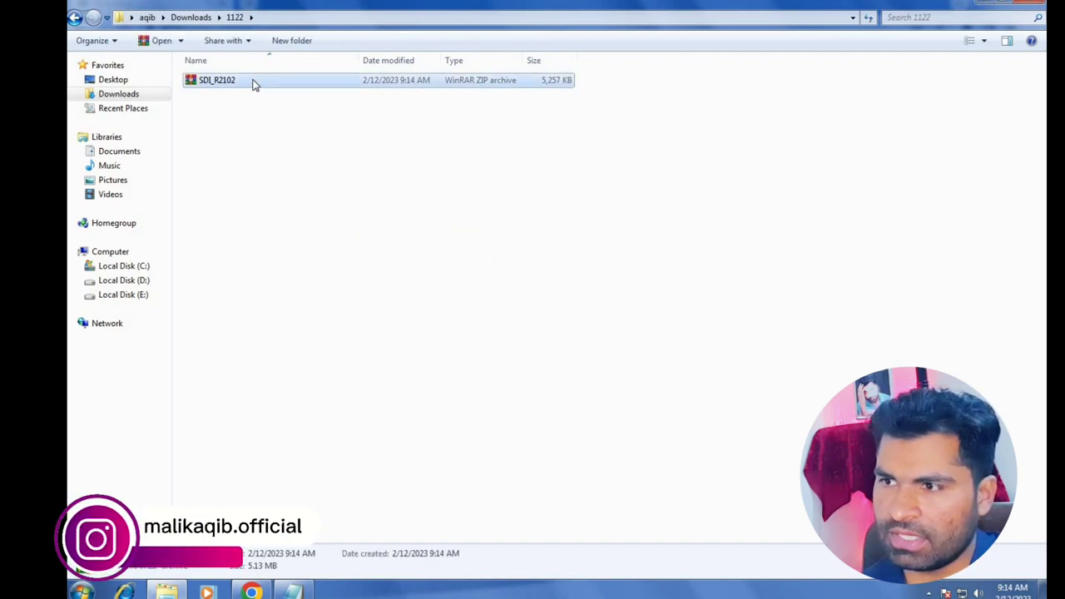
right_click(255, 82)
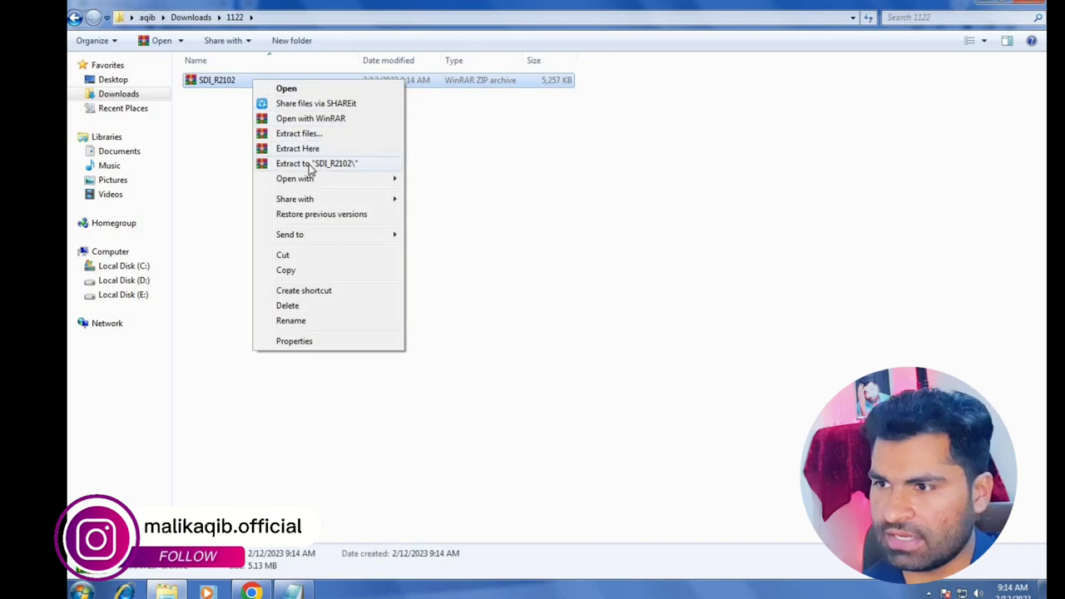
left_click(341, 164)
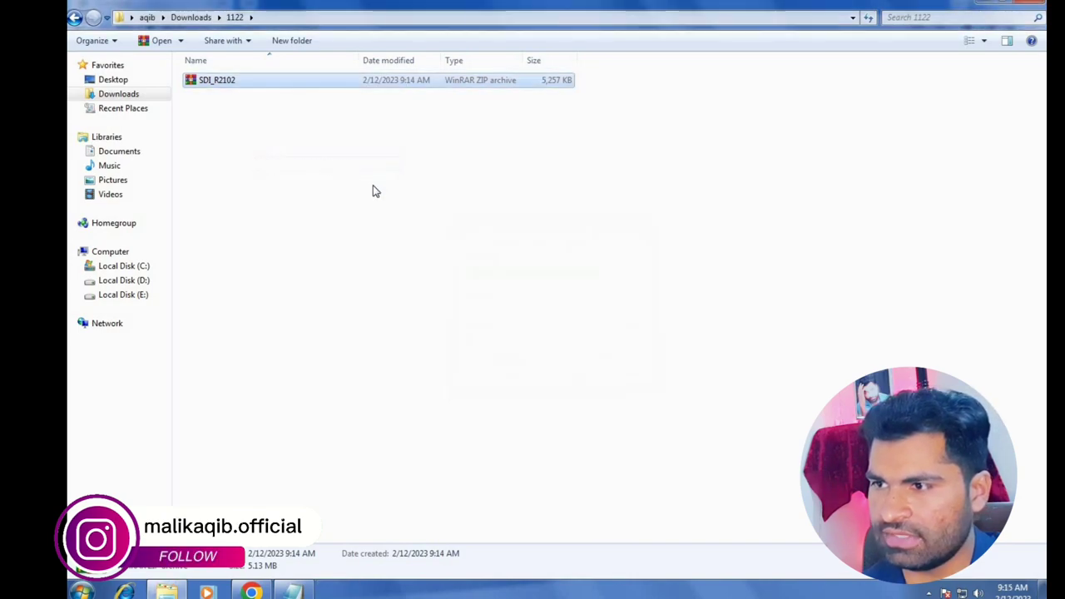
- Display the contents of the 1122 folder as large icons and refresh the view
right_click(610, 173)
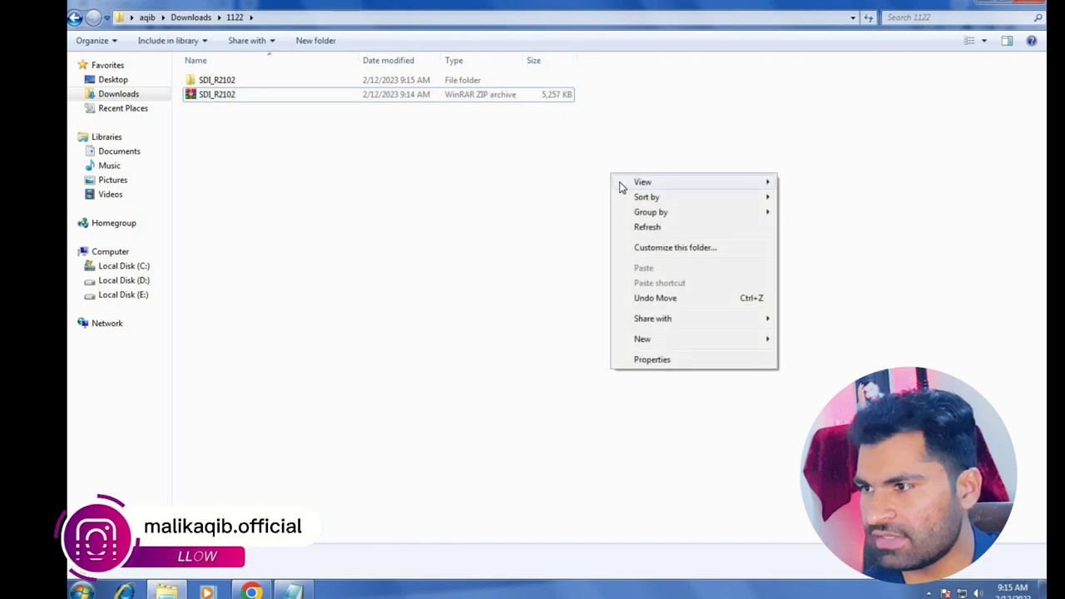
mouse_move(687, 187)
left_click(797, 198)
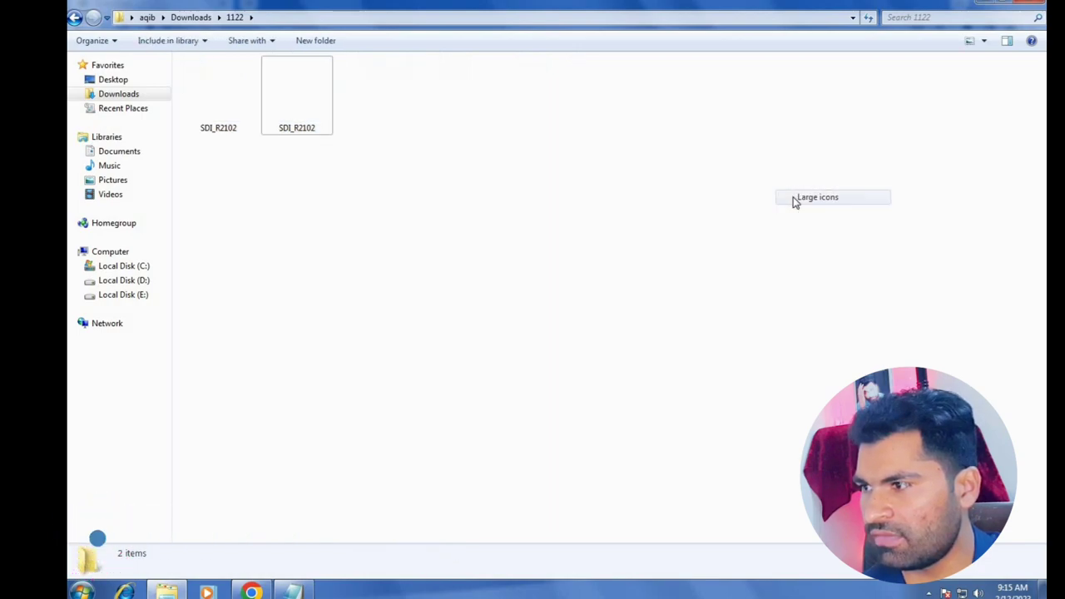
right_click(401, 102)
left_click(416, 151)
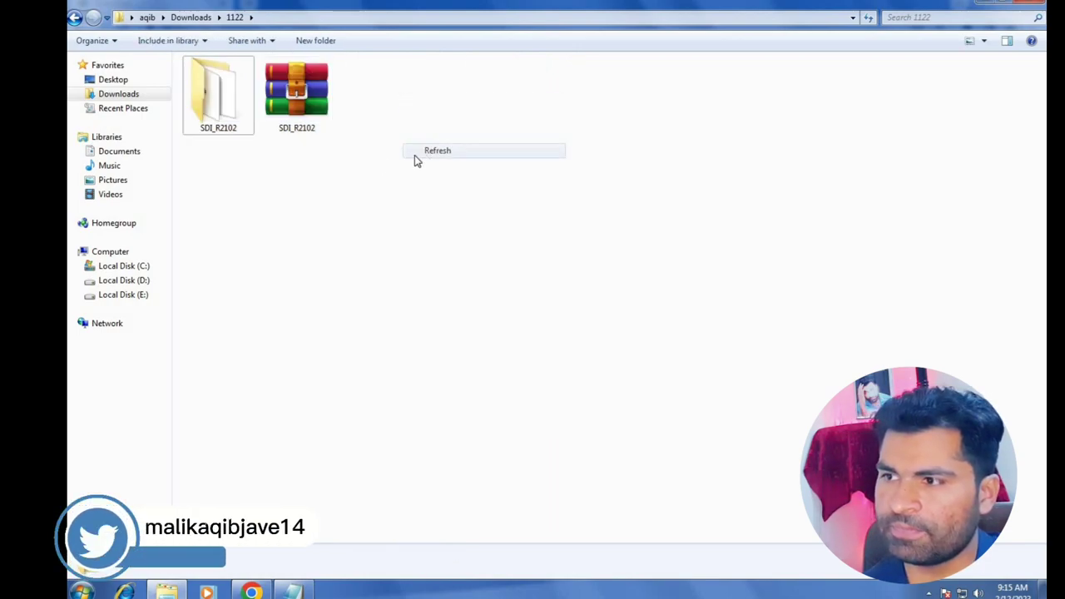
- Open the extracted SDI_R2102 folder and refresh its file list
double_click(219, 121)
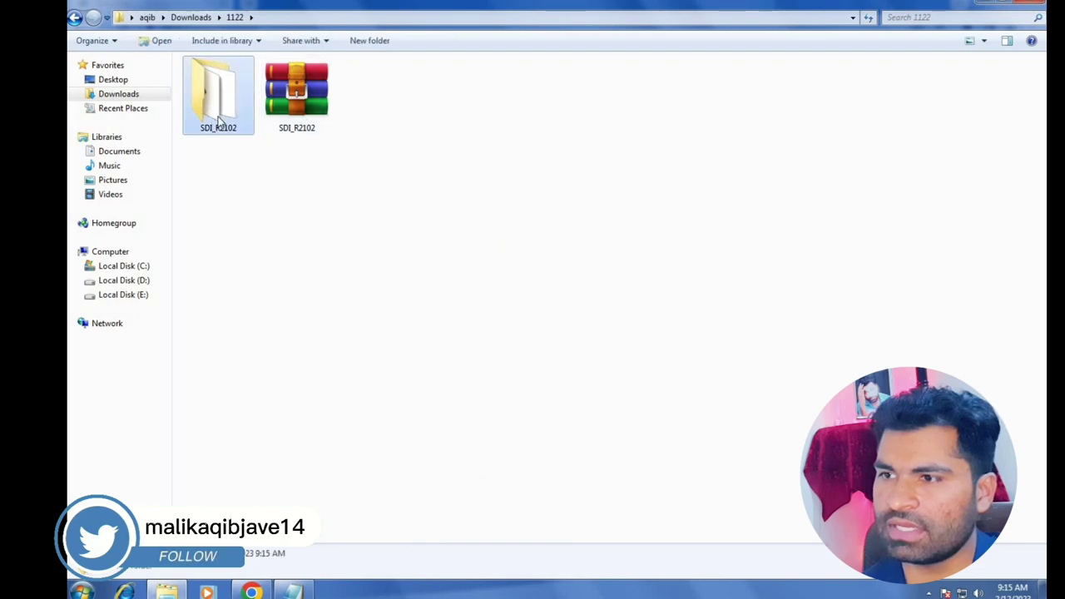
right_click(273, 225)
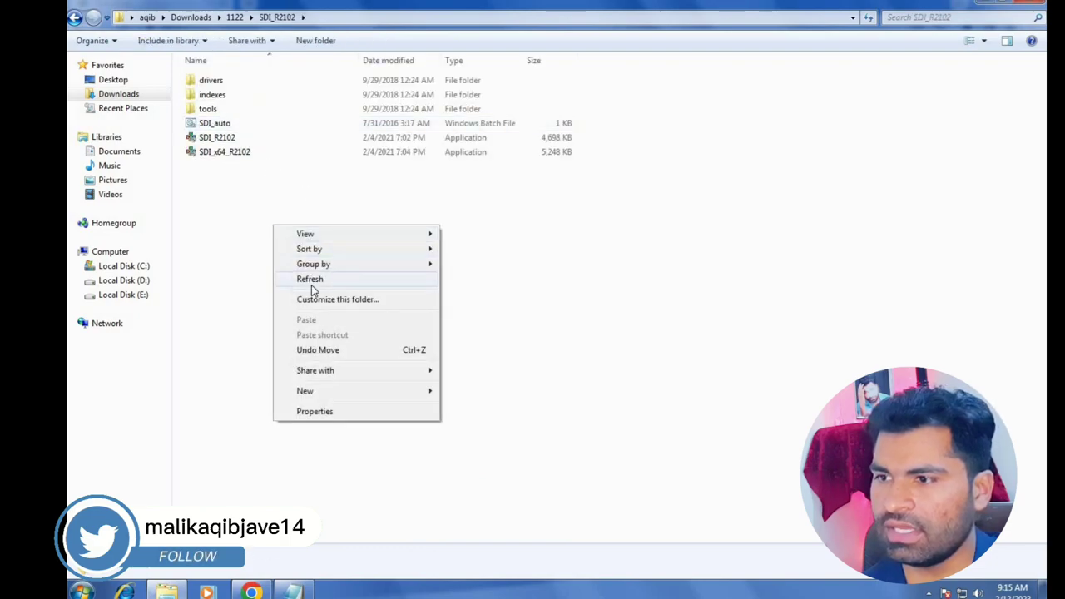
left_click(311, 280)
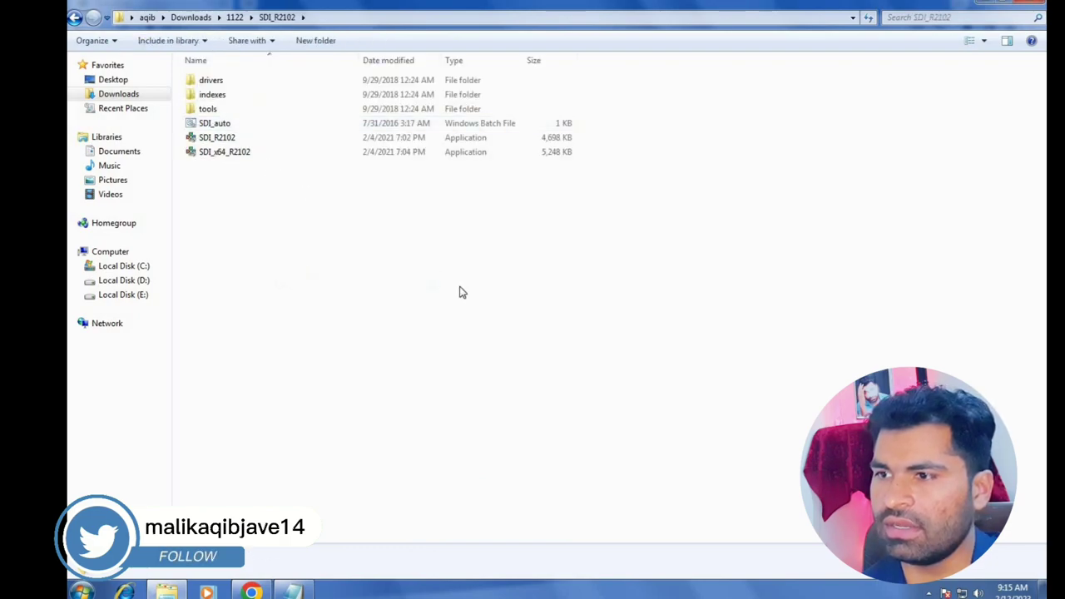
left_click(239, 139)
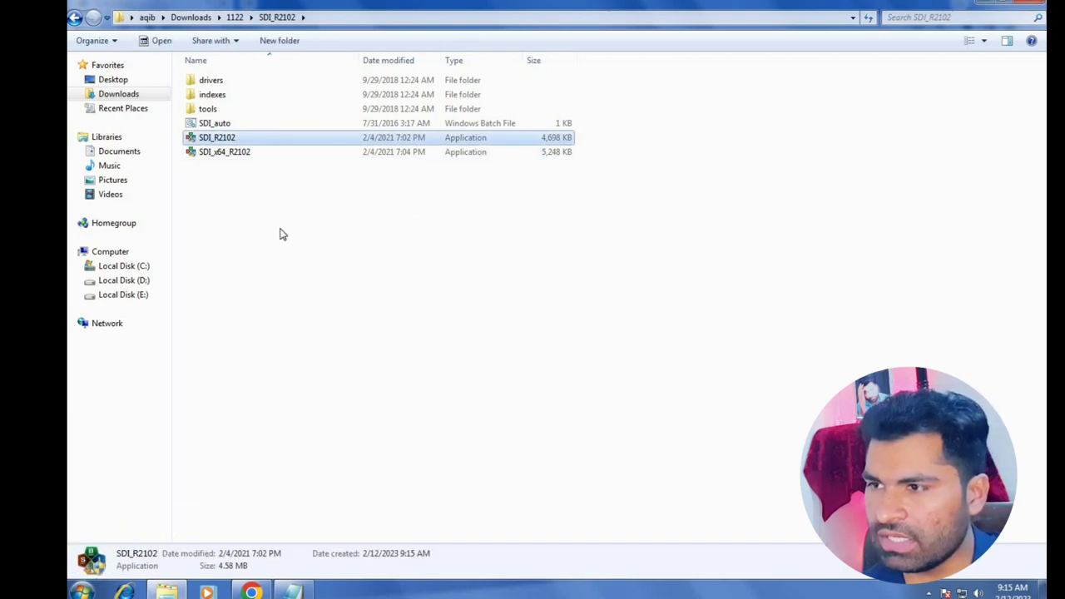
left_click(271, 198)
left_click(242, 154)
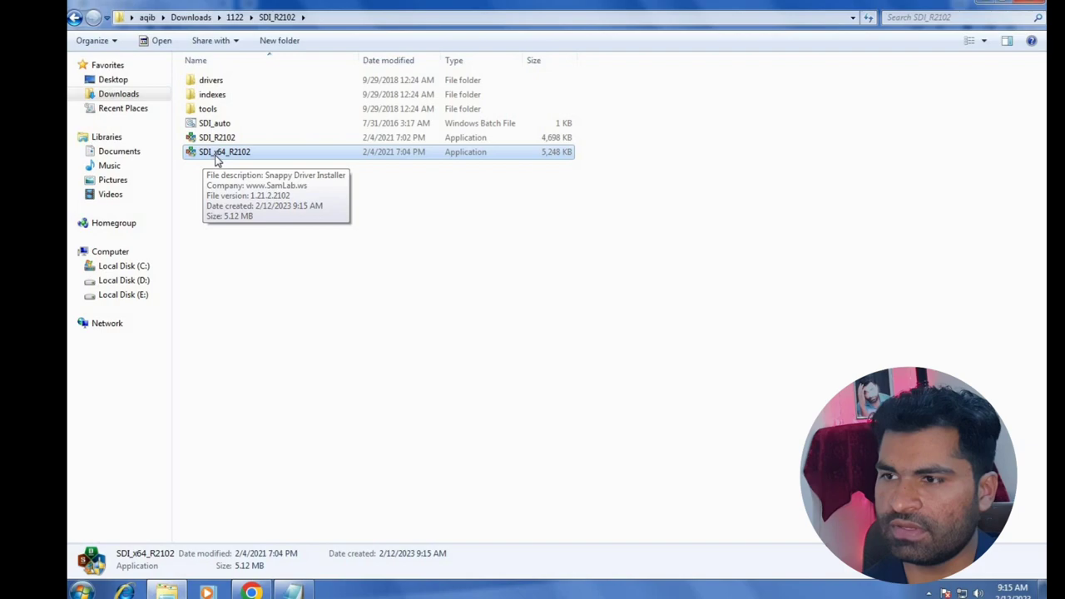
right_click(295, 233)
left_click(319, 280)
left_click(236, 155)
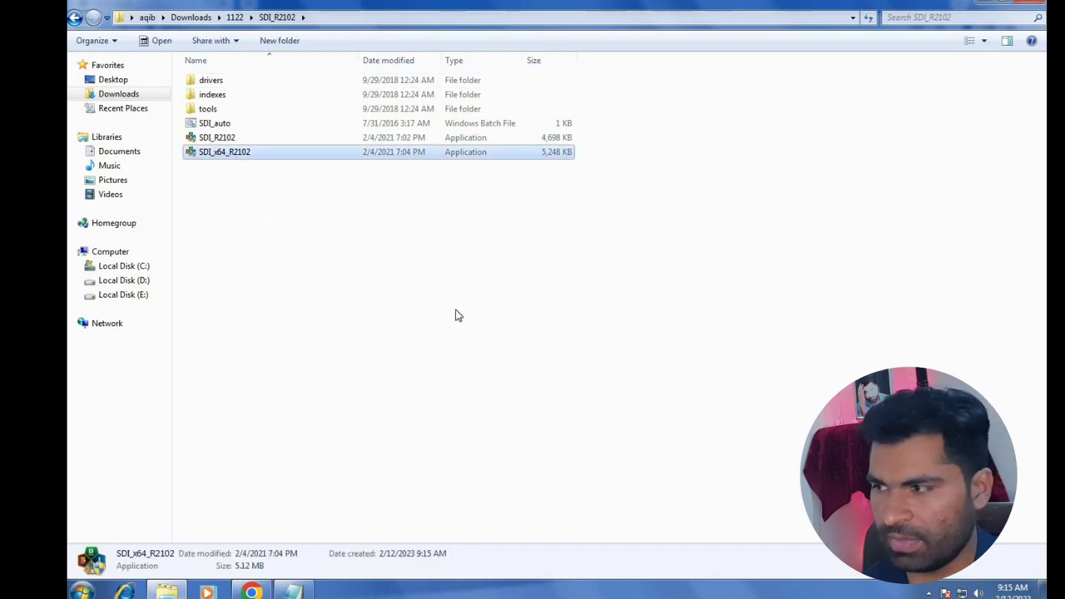
right_click(262, 213)
- Run the 64-bit application SDI_x64_R2102 as administrator
left_click(250, 159)
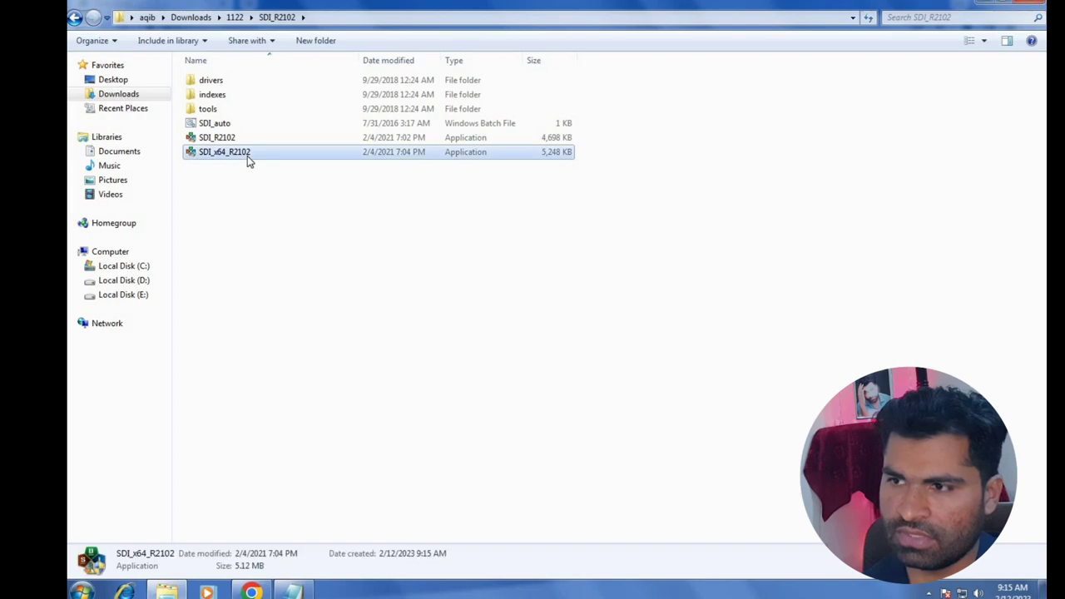
right_click(250, 155)
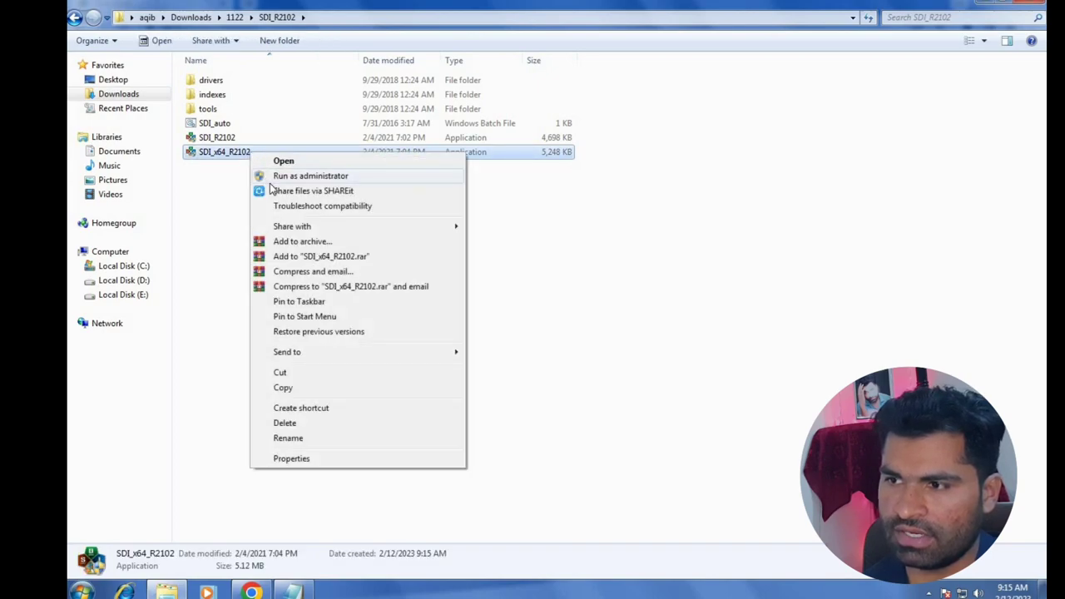
left_click(270, 177)
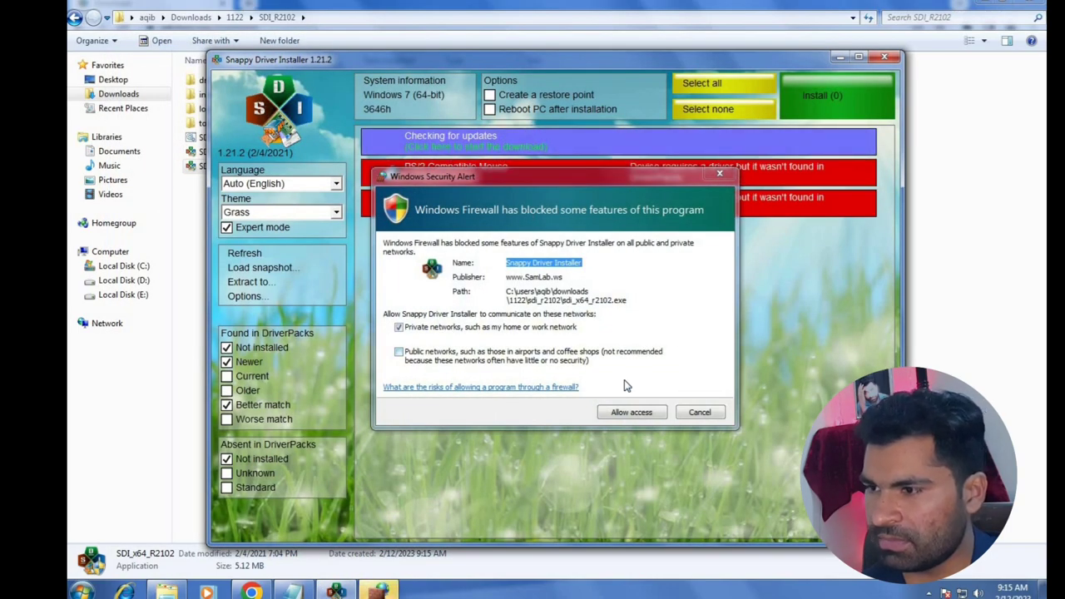
- Allow Snappy Driver Installer through the firewall on private networks and download the indexes only
left_click(631, 413)
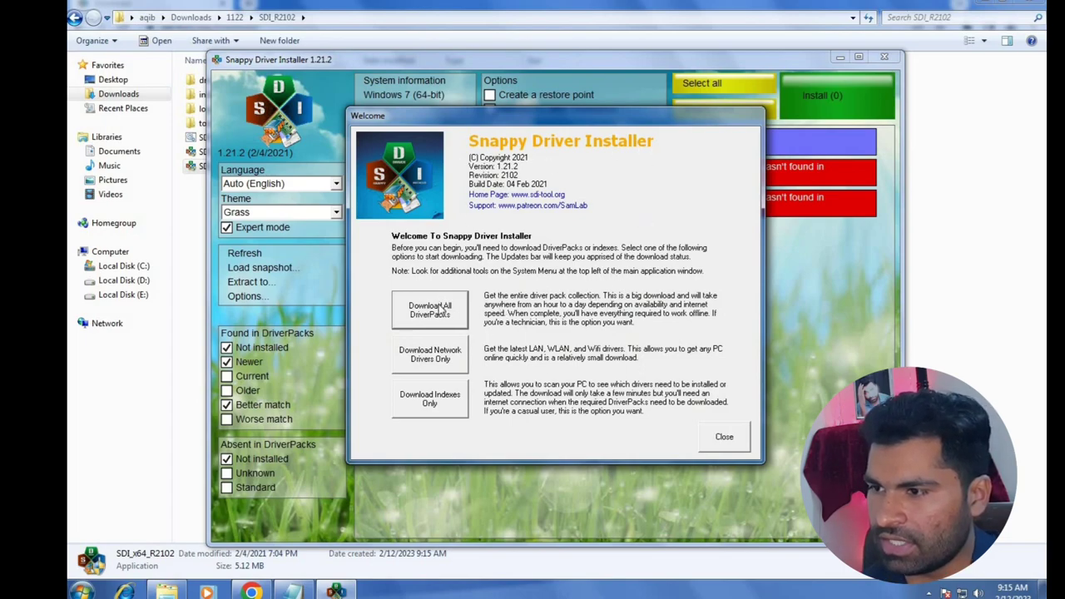
left_click(430, 400)
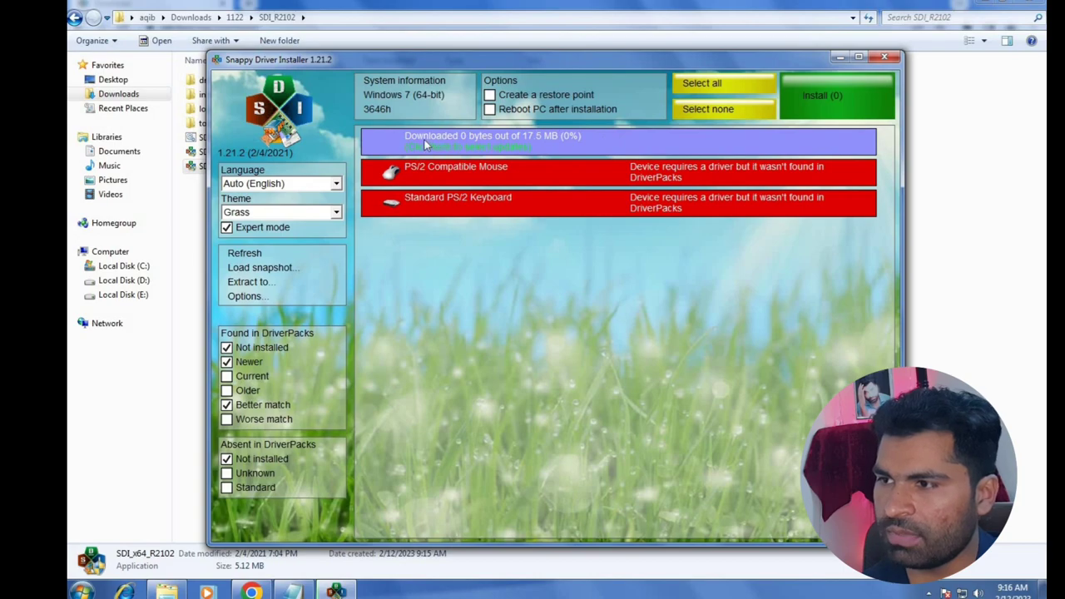
mouse_move(414, 140)
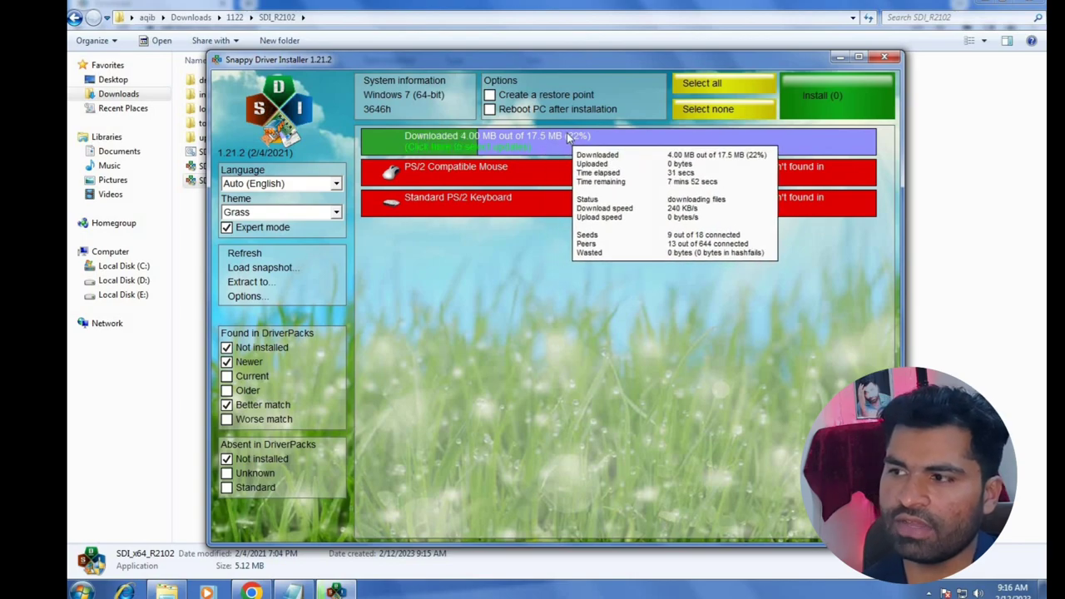
mouse_move(647, 180)
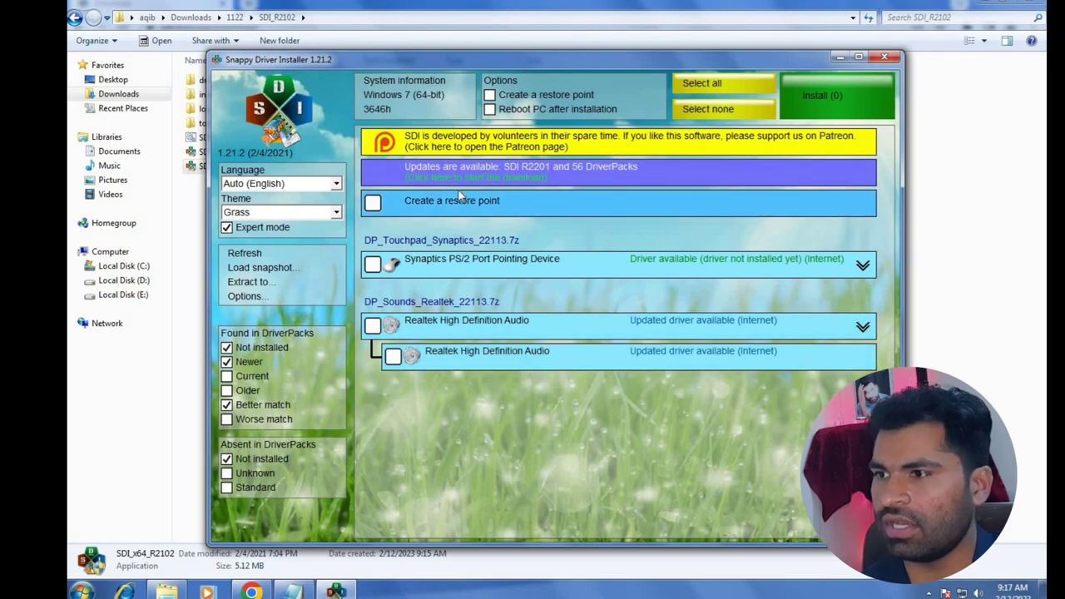
- Close Snappy Driver Installer and return to the 1122 folder
mouse_move(862, 184)
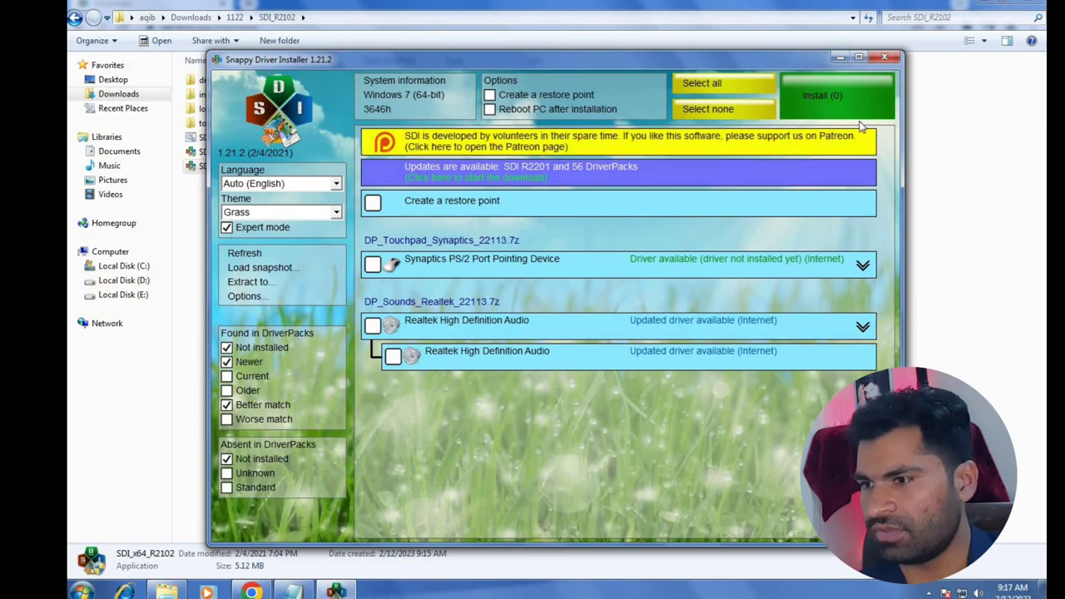
left_click(884, 60)
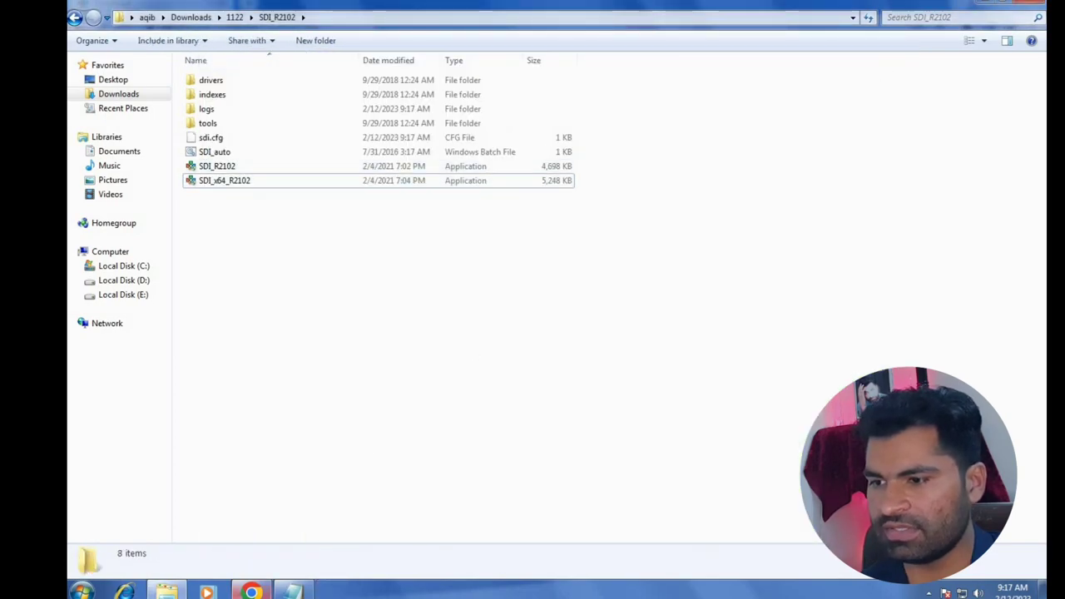
left_click(74, 18)
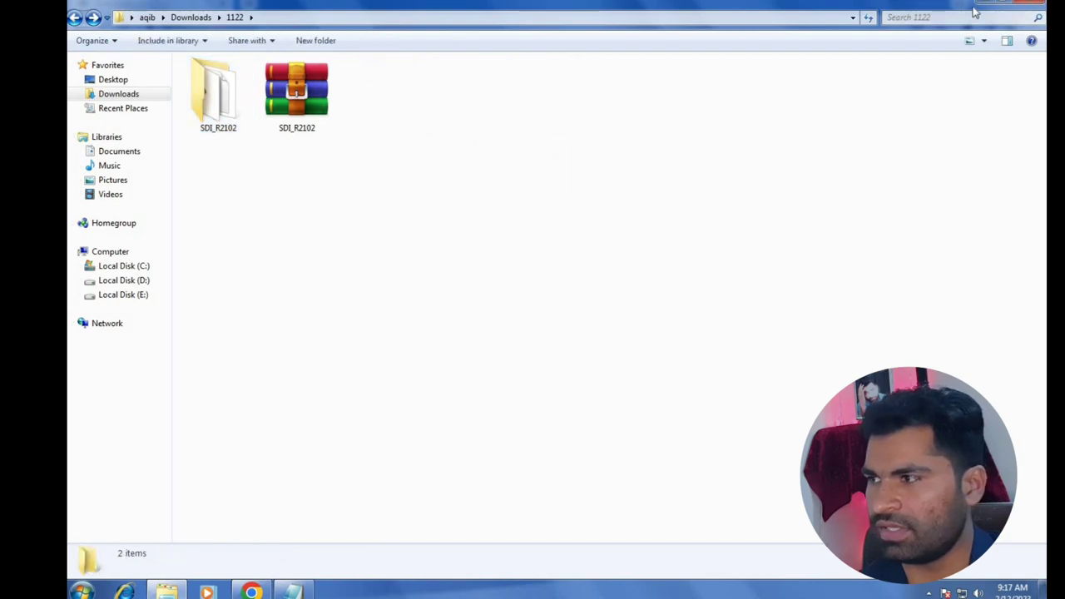